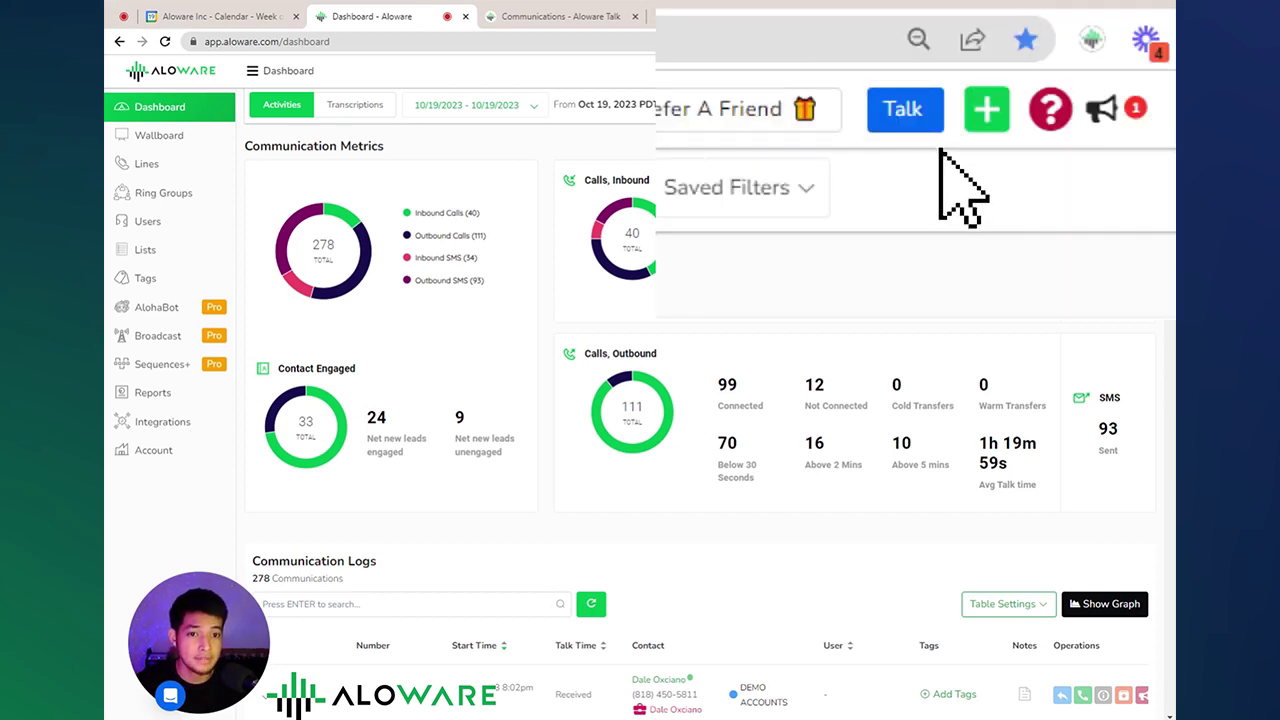
Switch from the Aloware Admin dashboard to the Talk Communications Inbox.
click(920, 72)
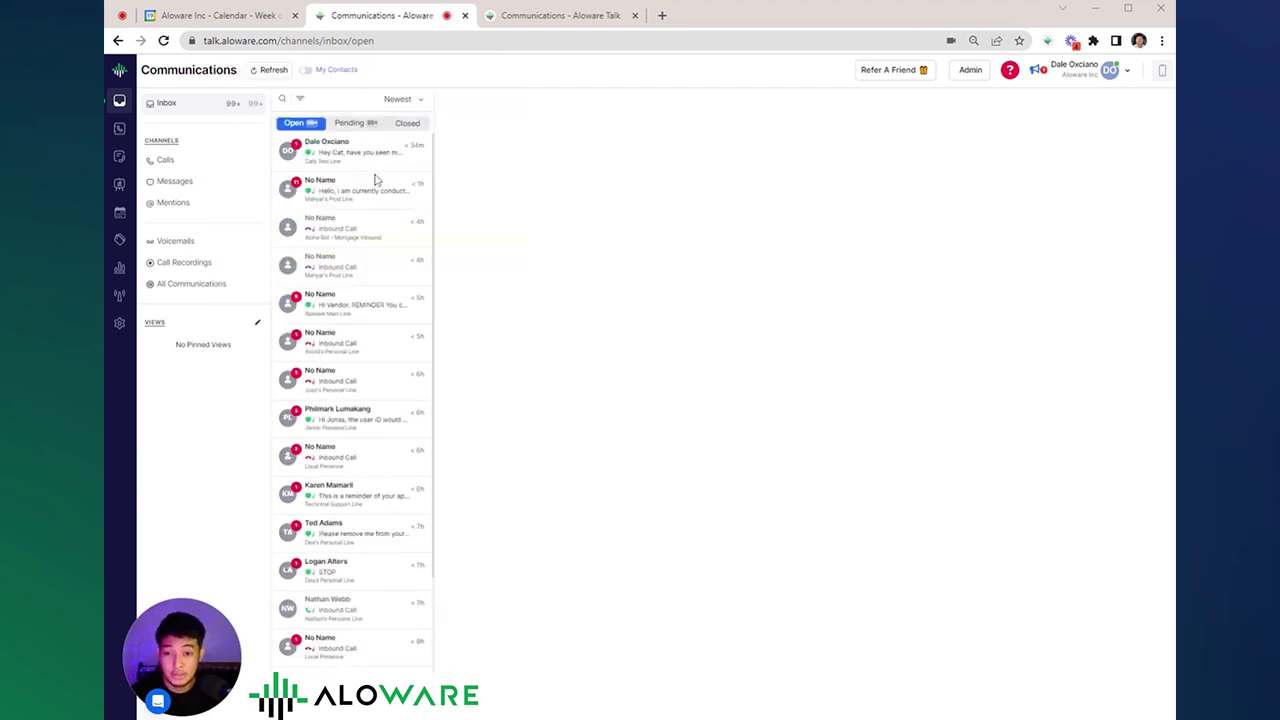
Look through the Pending and Closed conversations, then return to the Open ones.
click(355, 123)
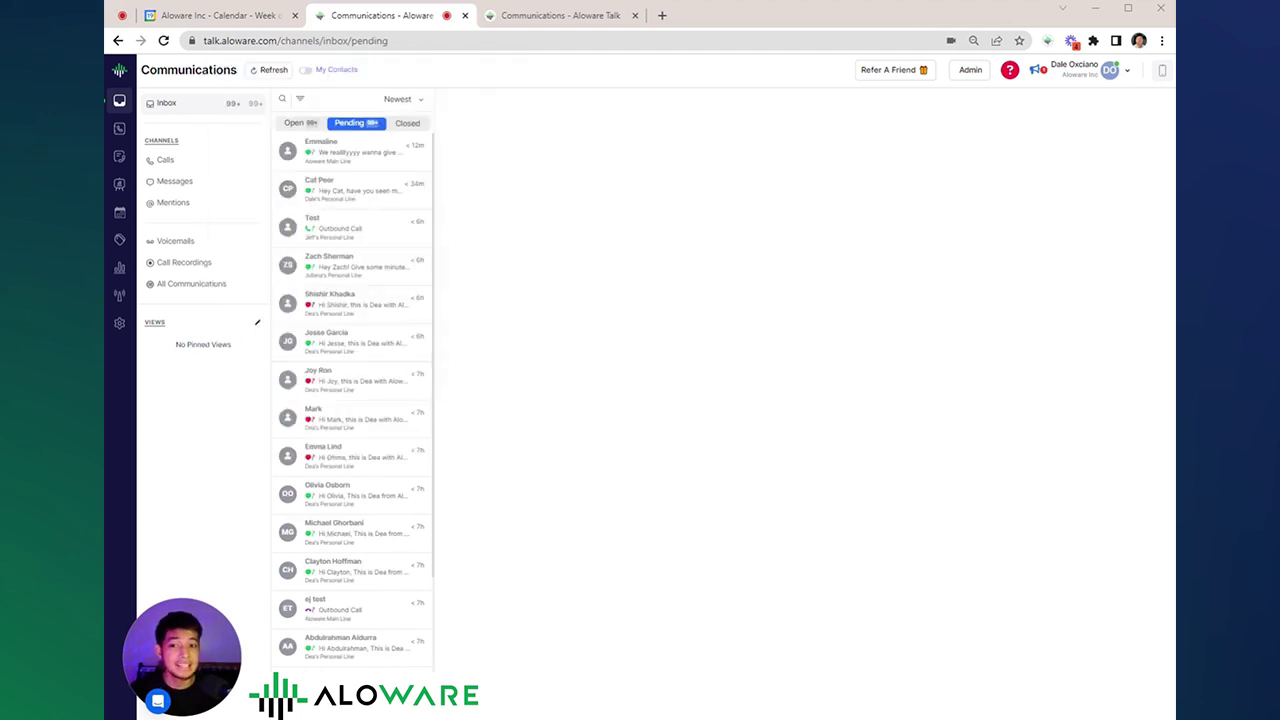
click(407, 123)
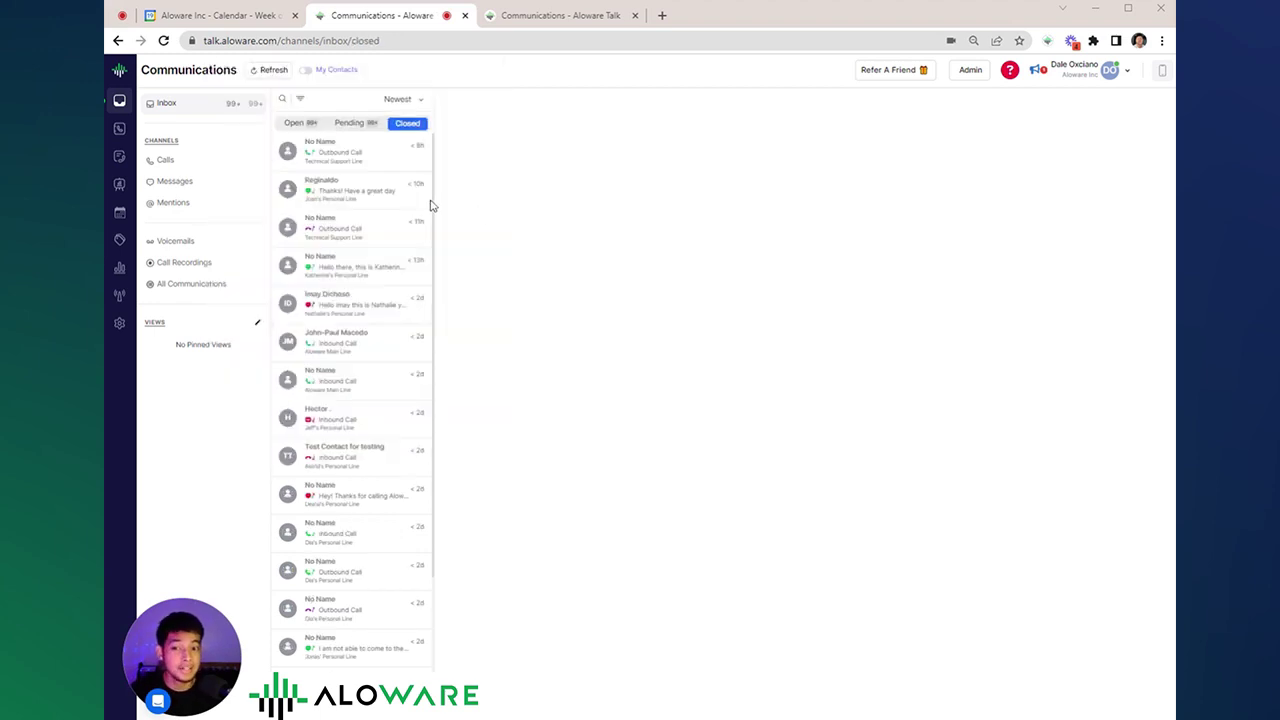
click(300, 123)
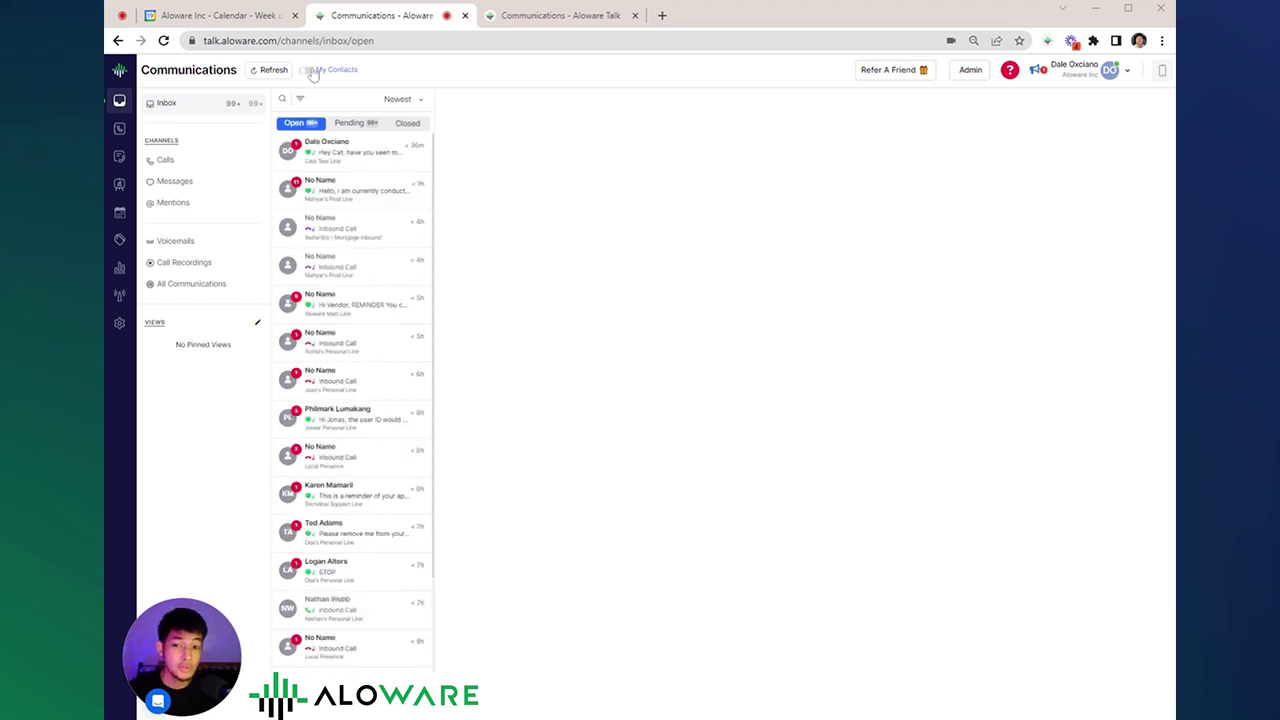
Limit the inbox to My Contacts, browse the messages channel, and bring up Inbox Filters.
click(306, 70)
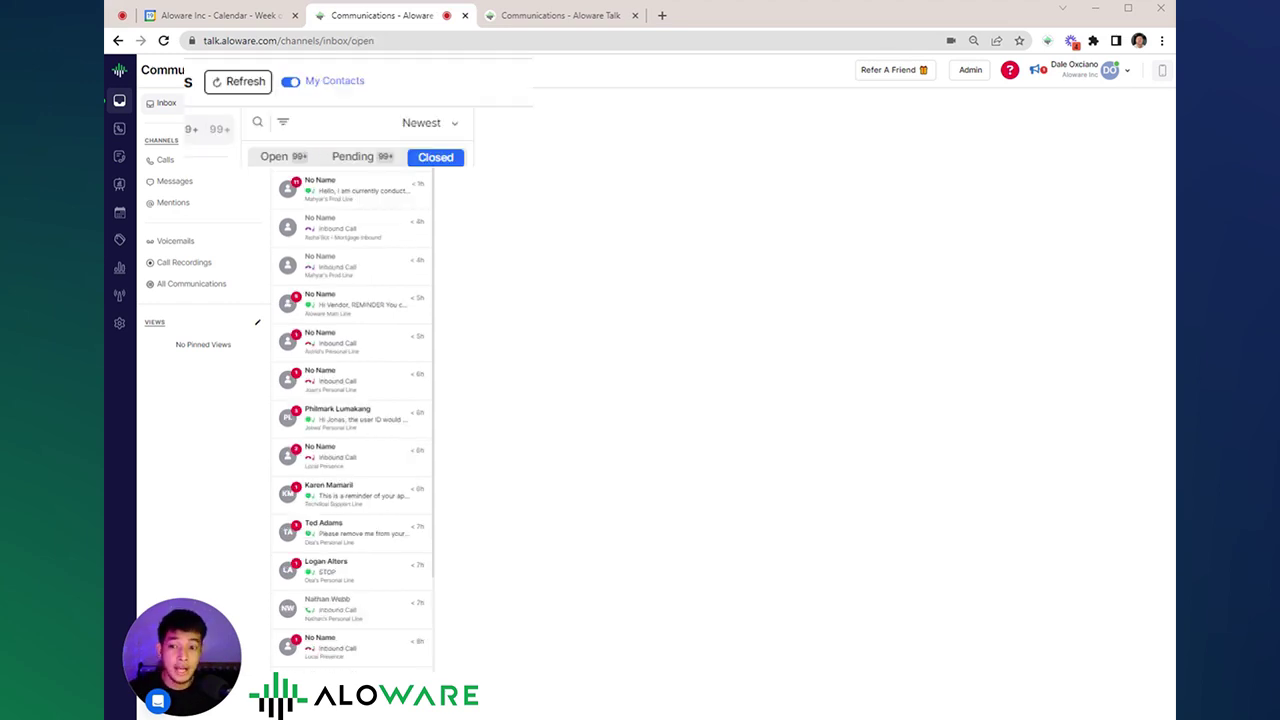
click(172, 181)
click(209, 201)
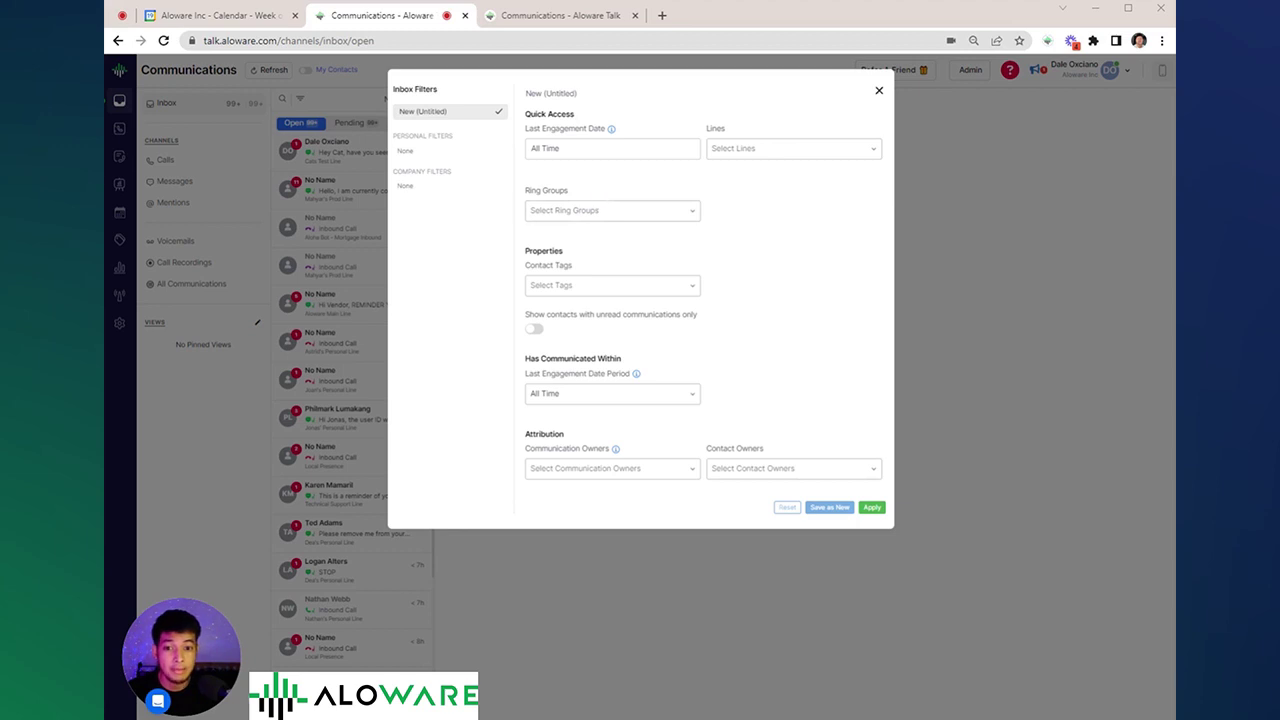
Check the ring group filter choices, then start a new personal list from Contacts.
click(607, 208)
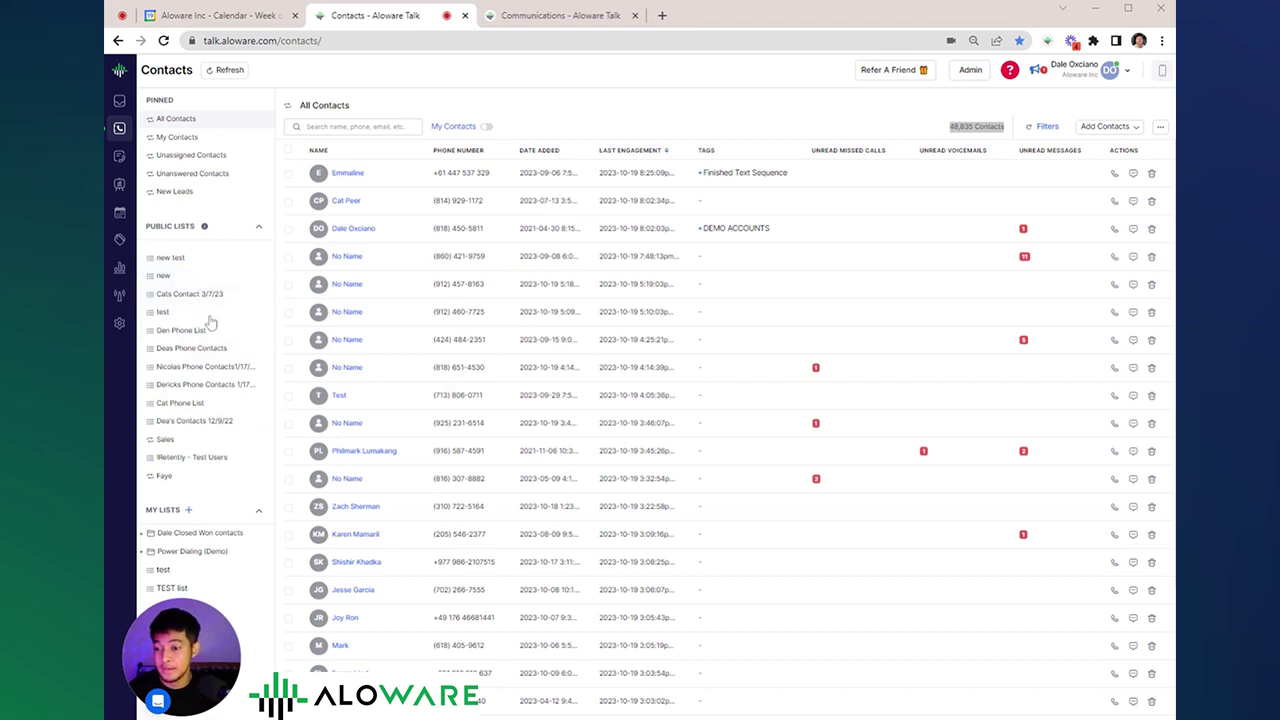
click(188, 510)
click(216, 557)
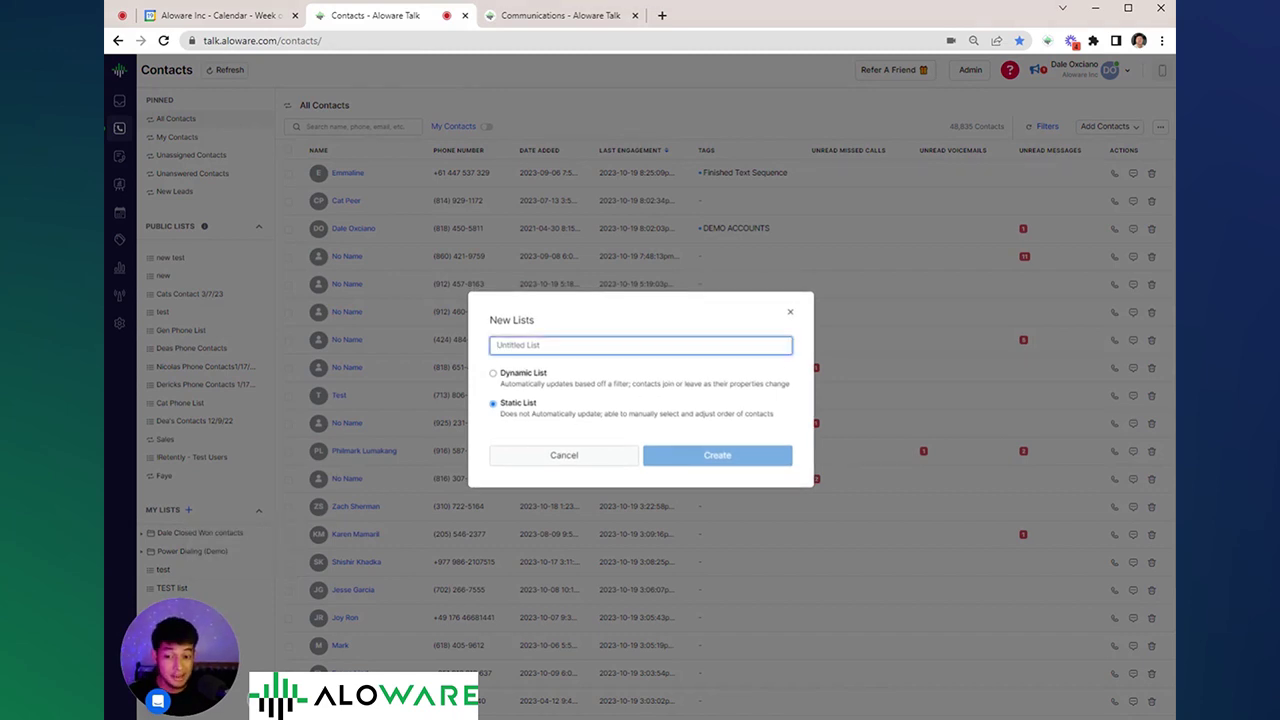
text(Aloware demo)
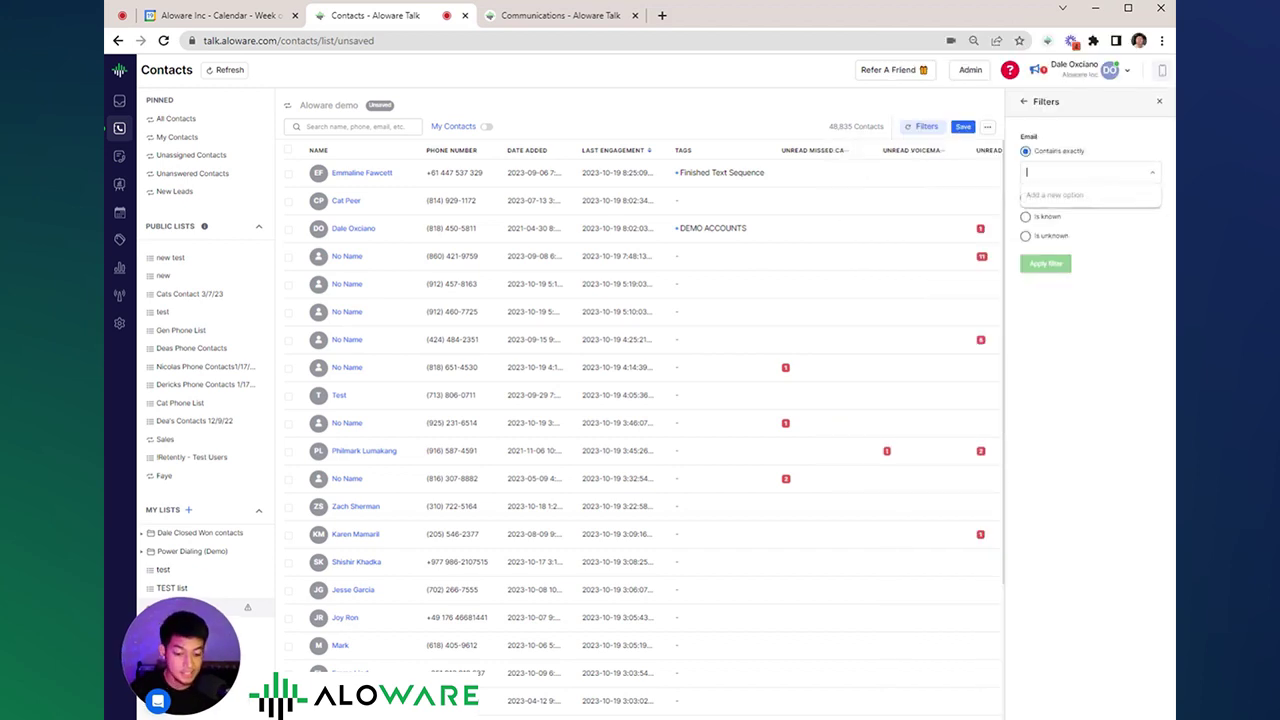
text(@aloware.com)
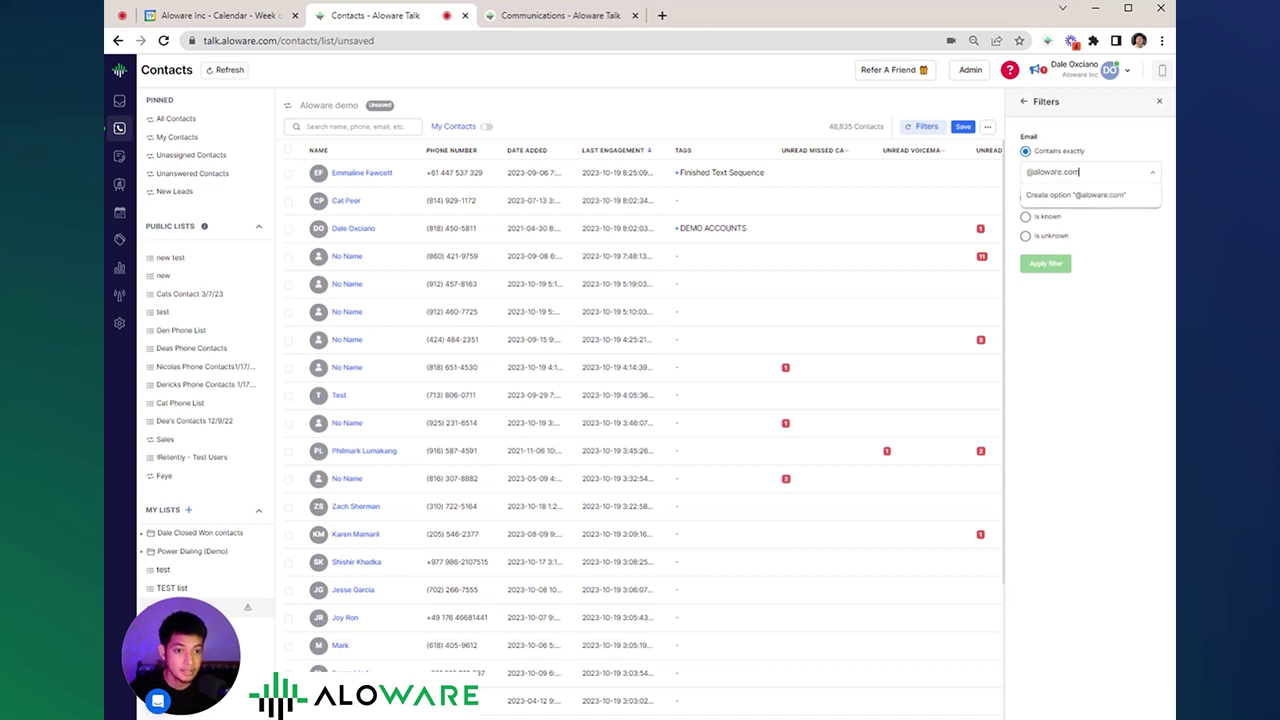
key(Return)
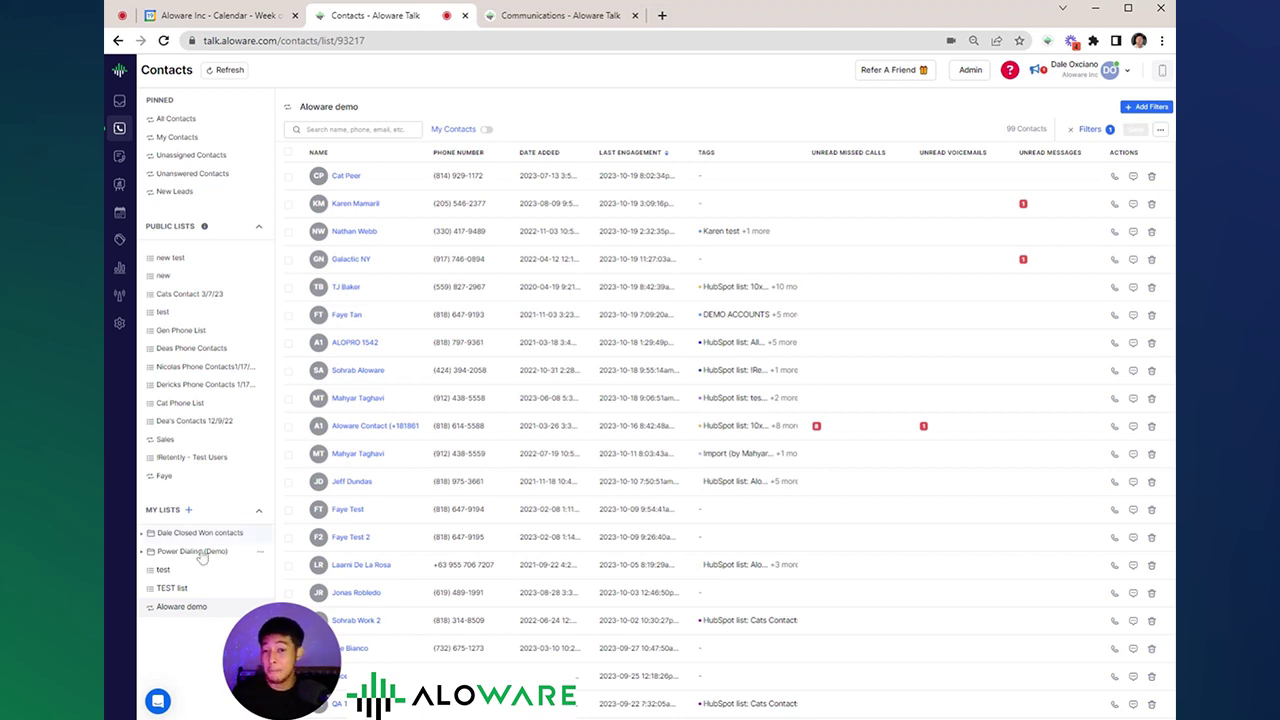
click(182, 607)
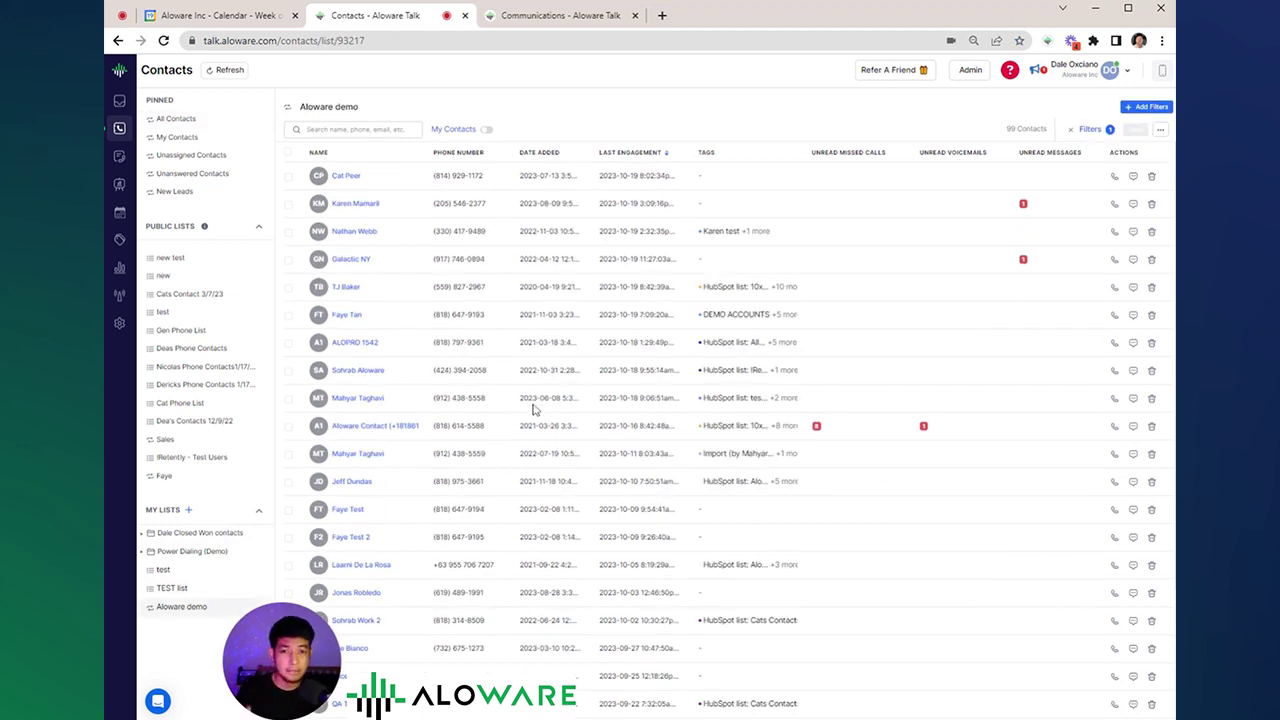
Send the top Aloware demo contact a template message, then call them despite the daytime warning and hang up.
click(346, 175)
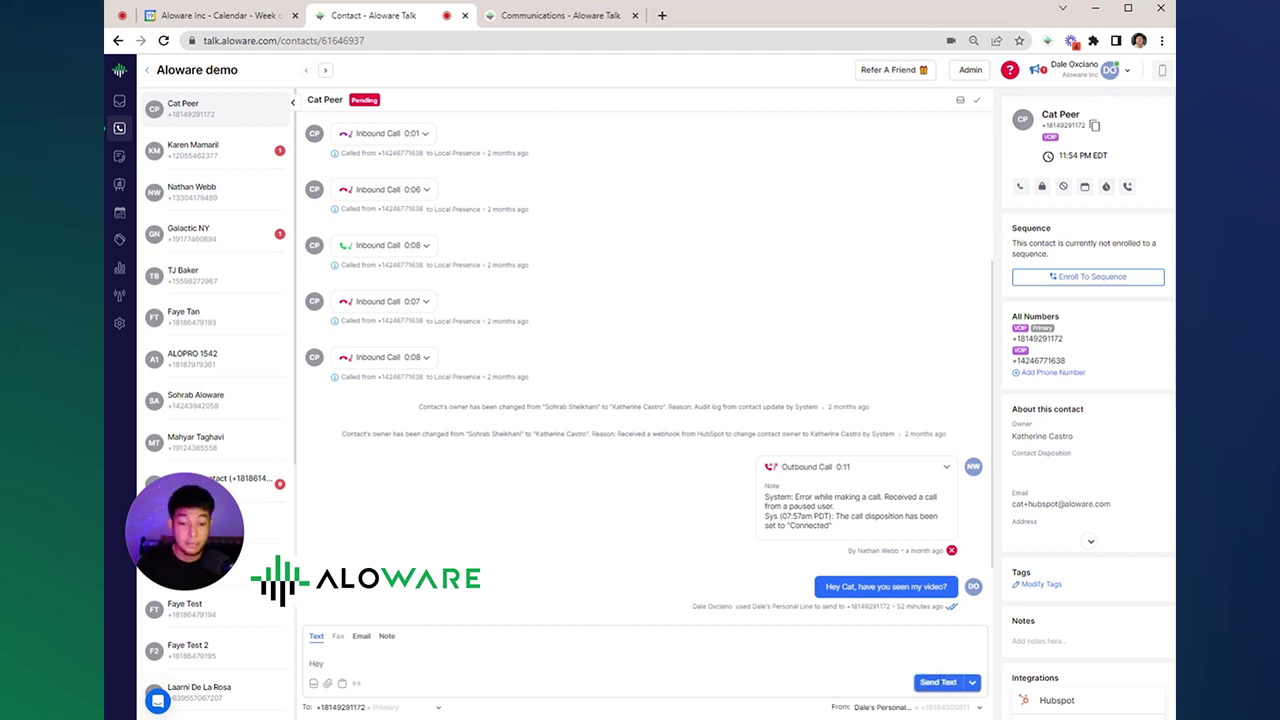
click(342, 683)
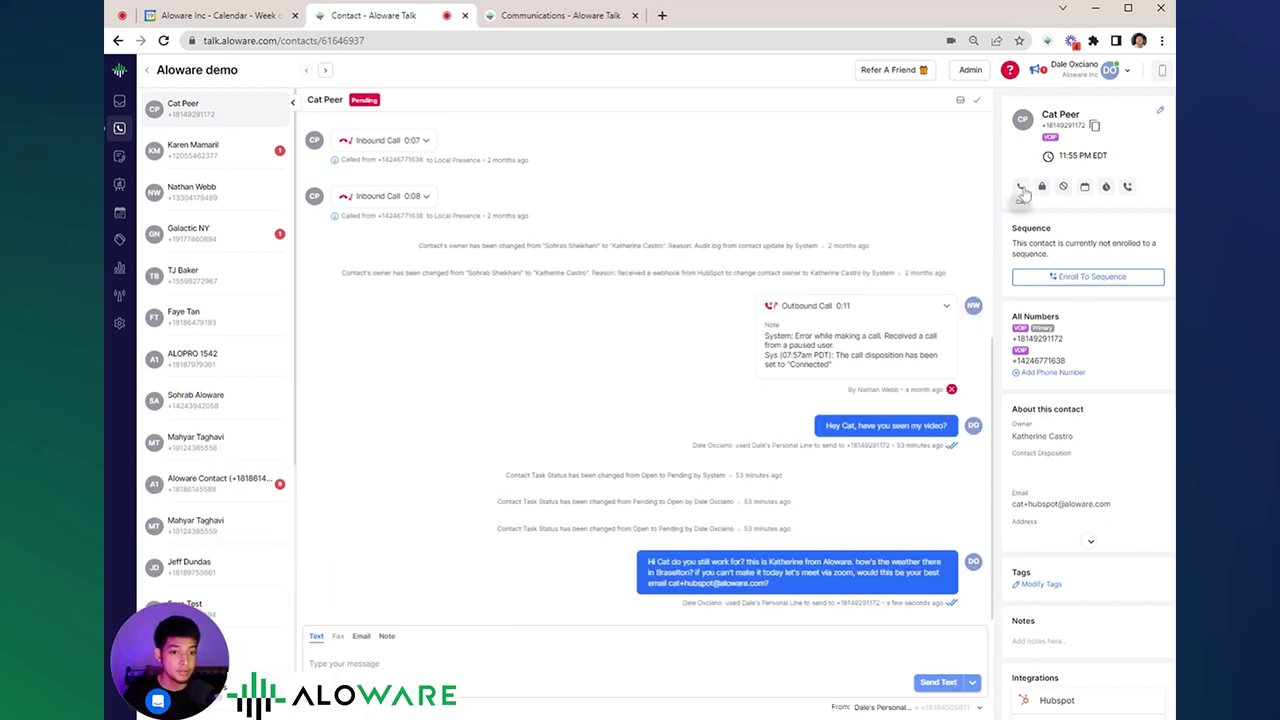
click(1021, 187)
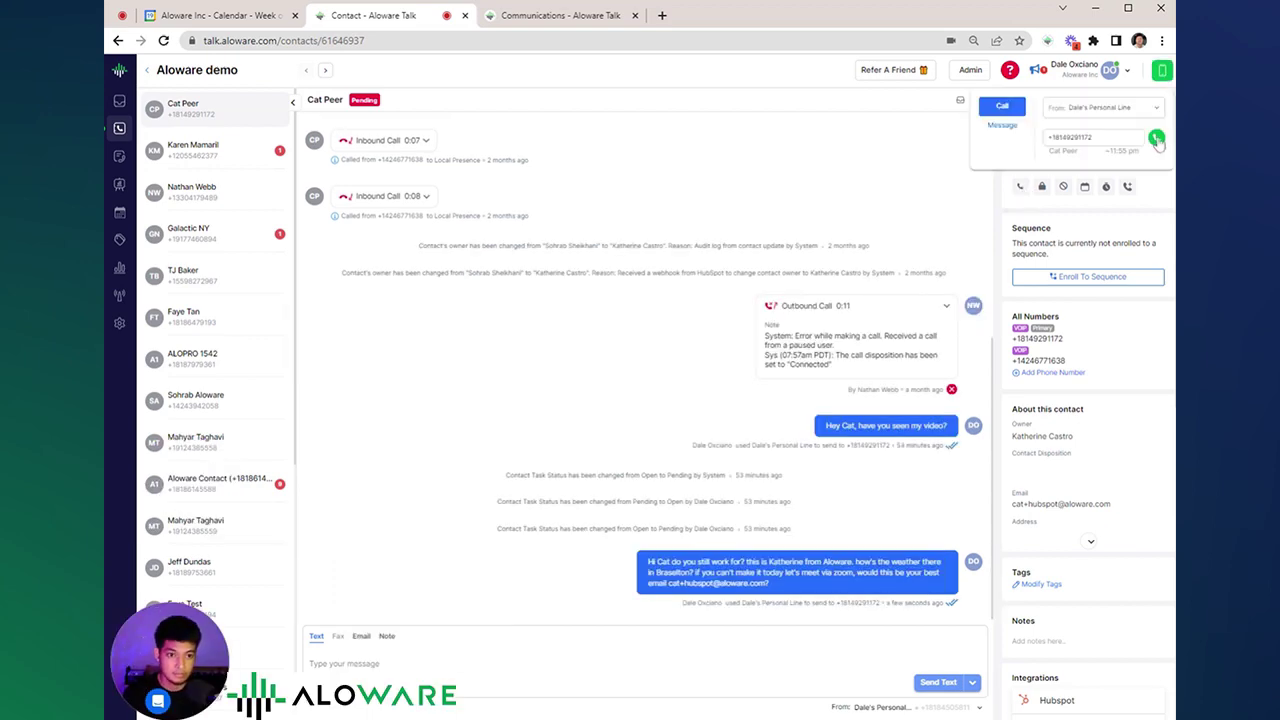
click(1156, 137)
click(755, 410)
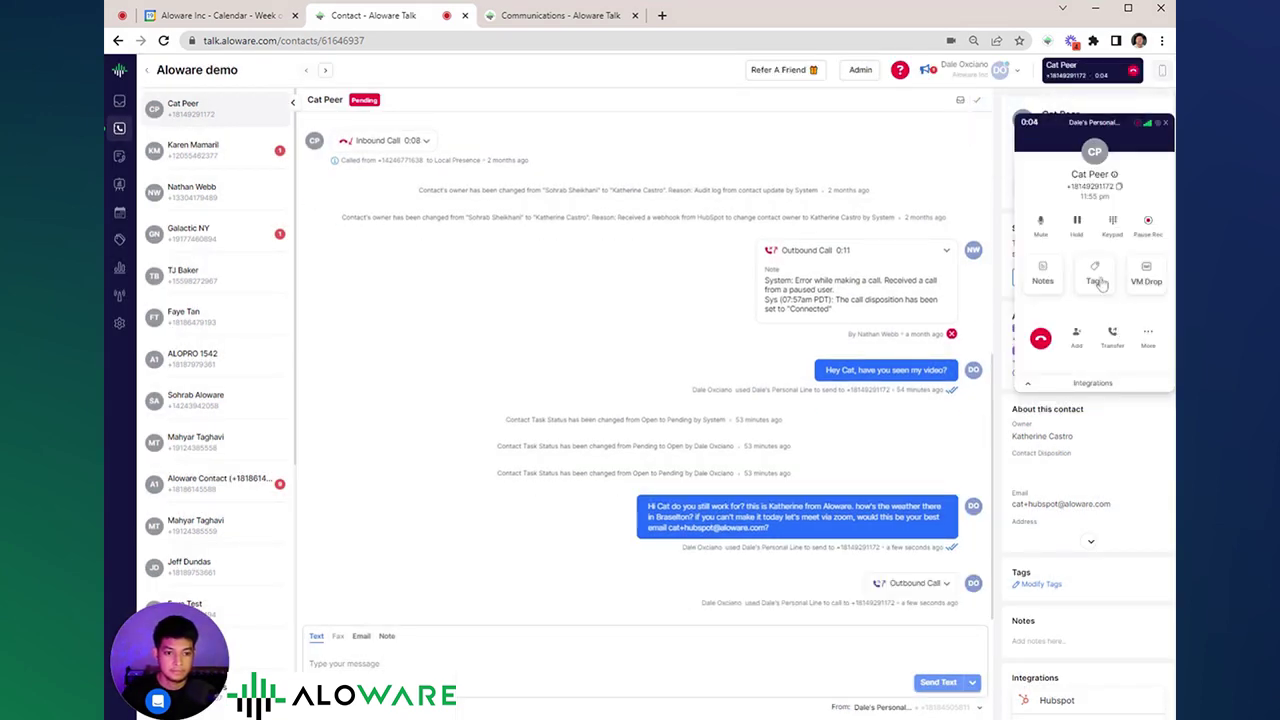
click(1040, 338)
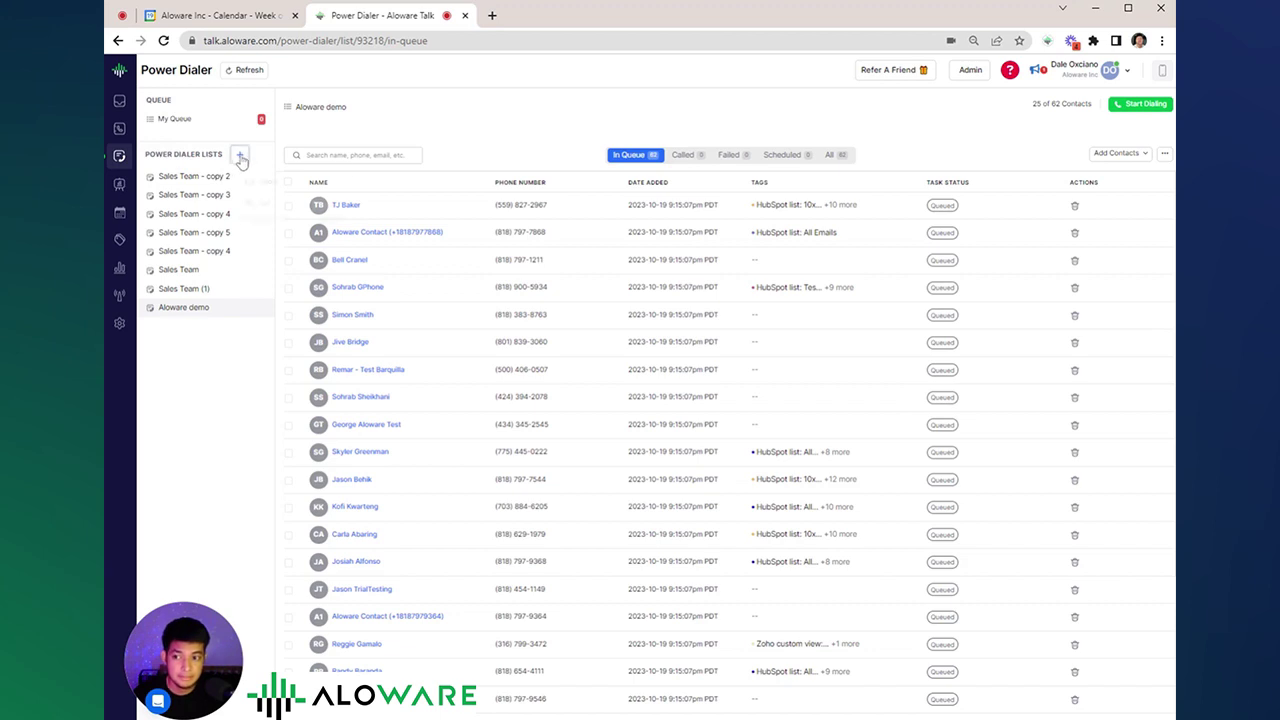
Build a power dialer list from the Aloware demo contacts, select both, and start a dialing session.
click(241, 158)
mouse_move(280, 203)
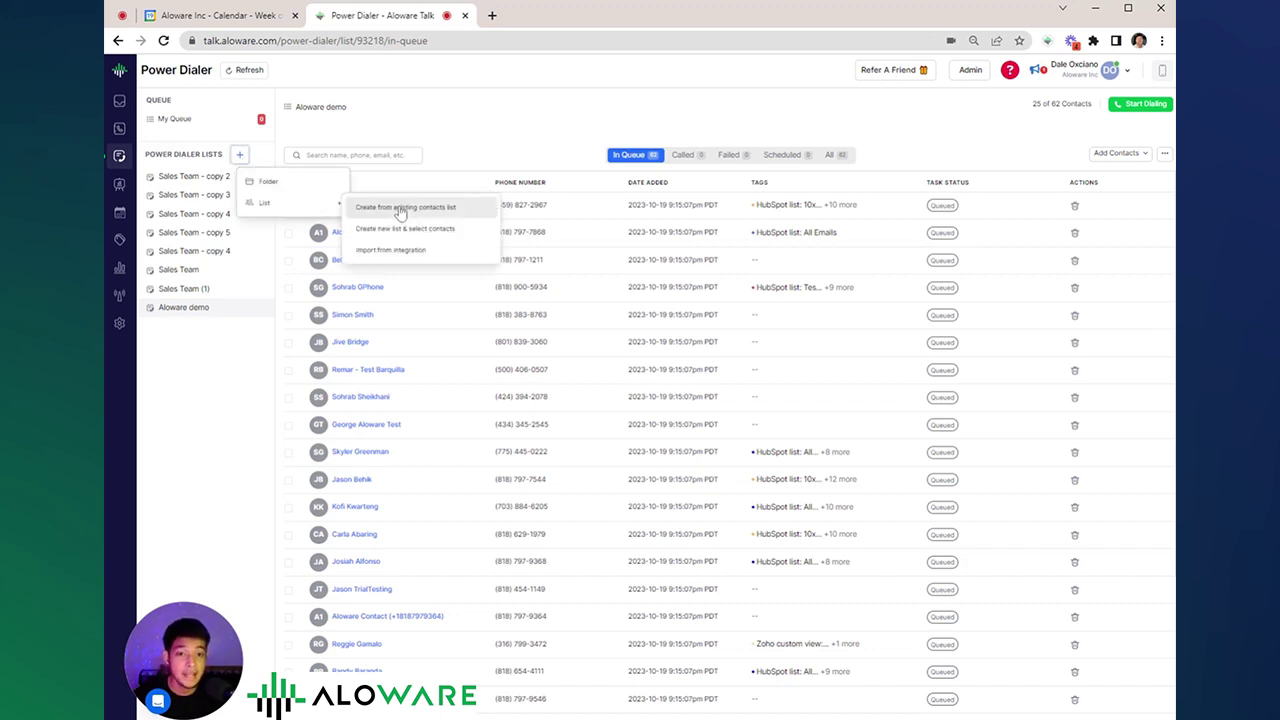
click(401, 210)
scroll(366, 229, down, 5)
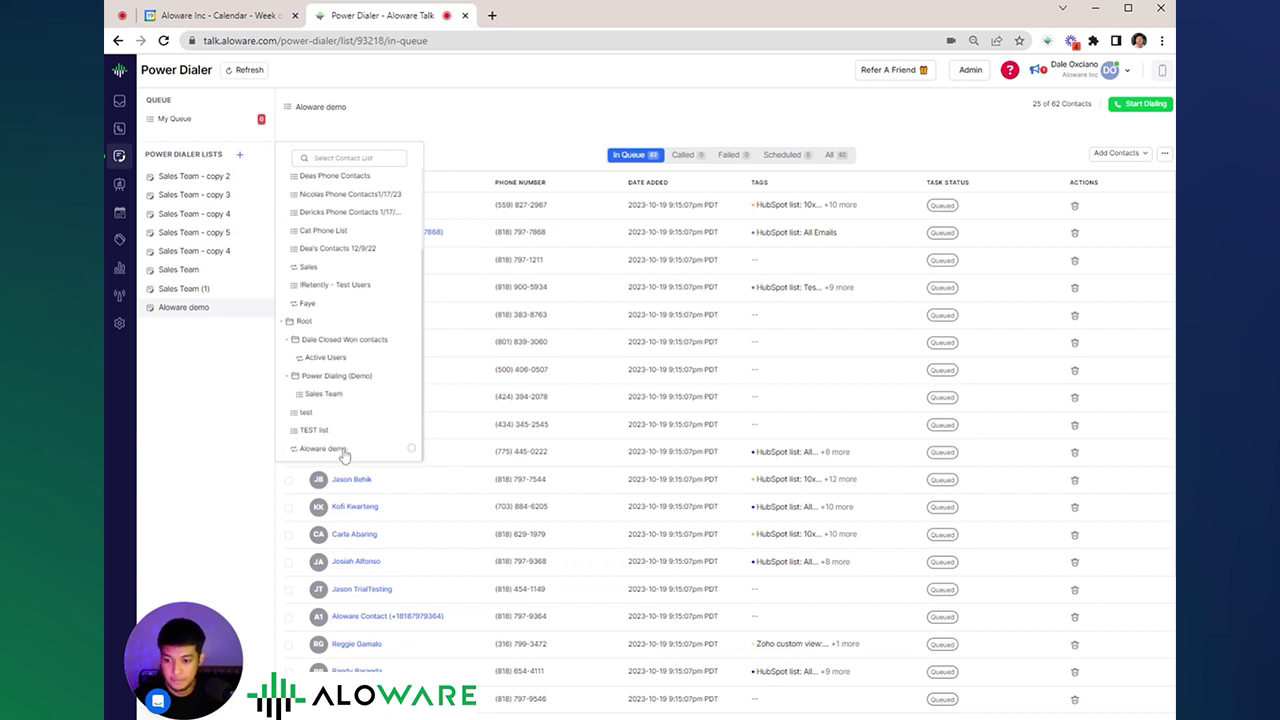
click(343, 452)
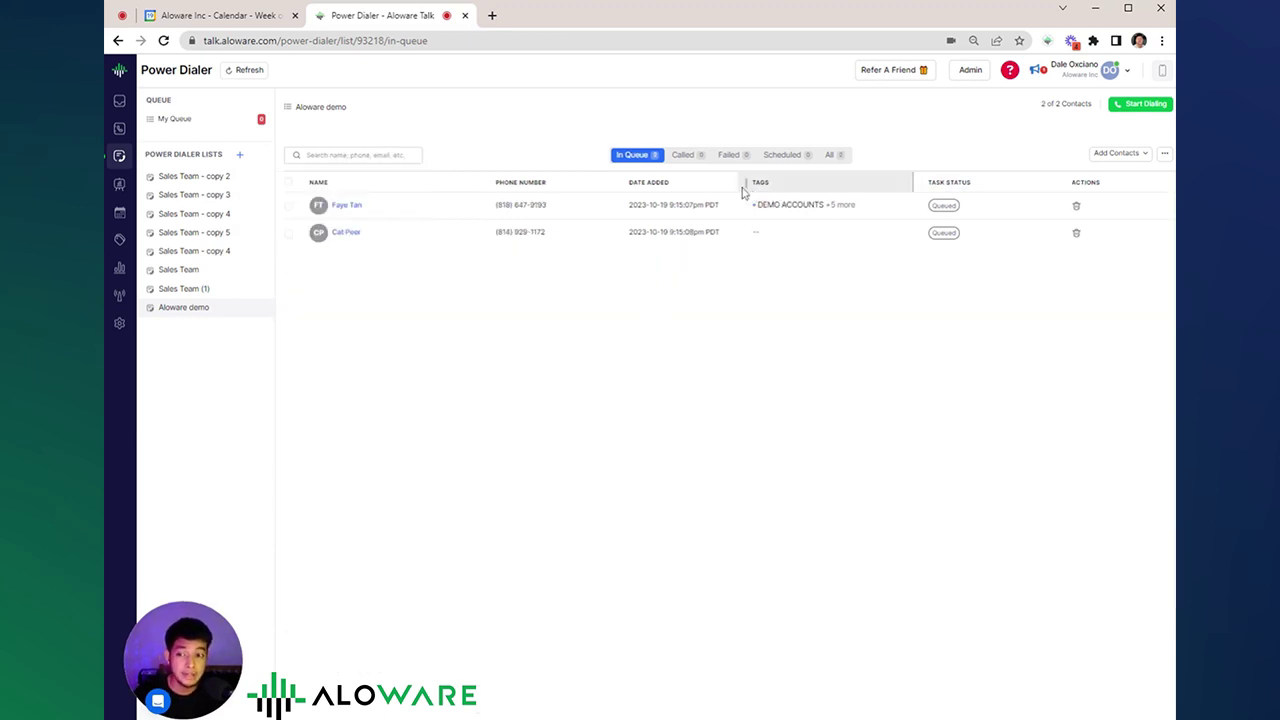
click(292, 183)
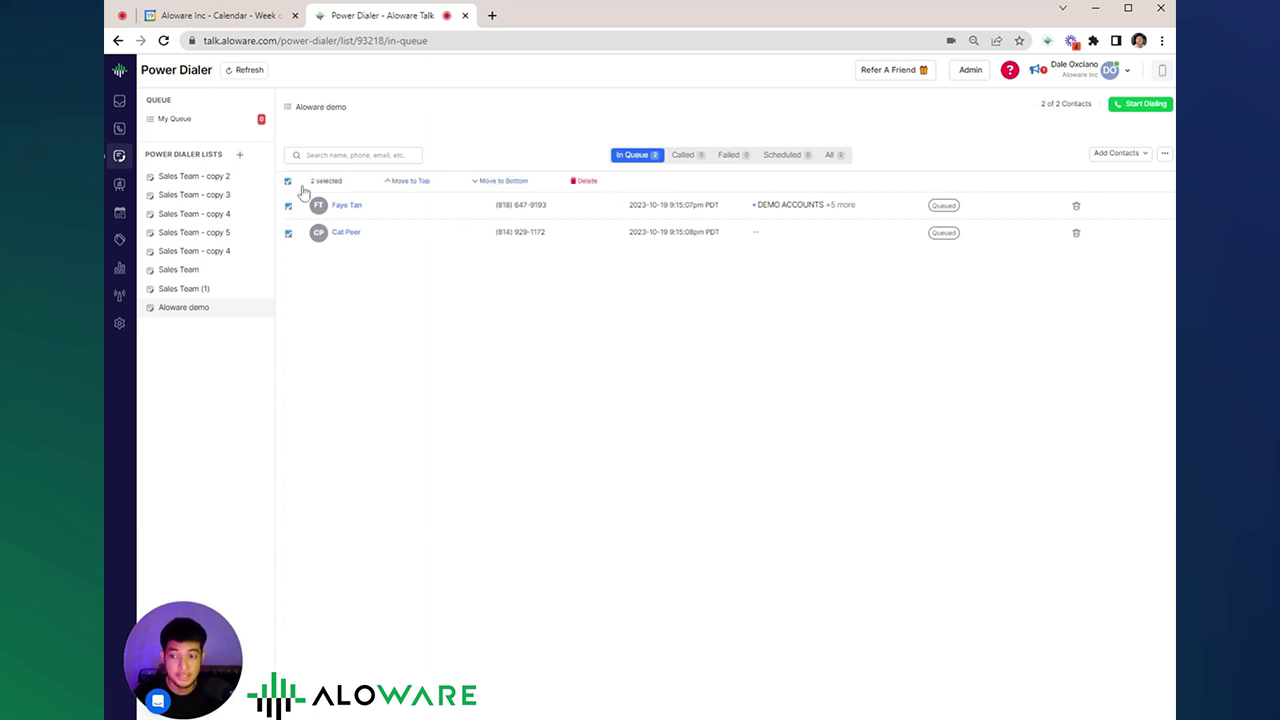
click(1150, 104)
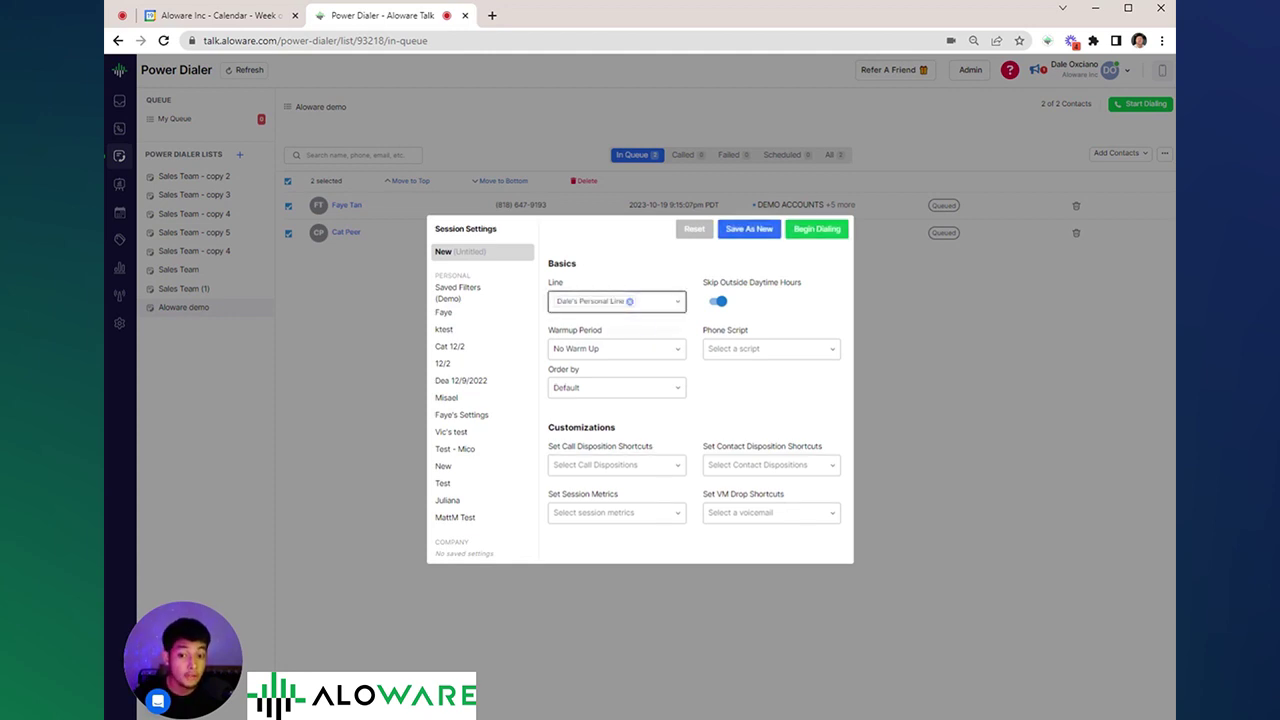
Set a 10-second warmup and the INBOUND22 phone script, then begin dialing.
click(638, 355)
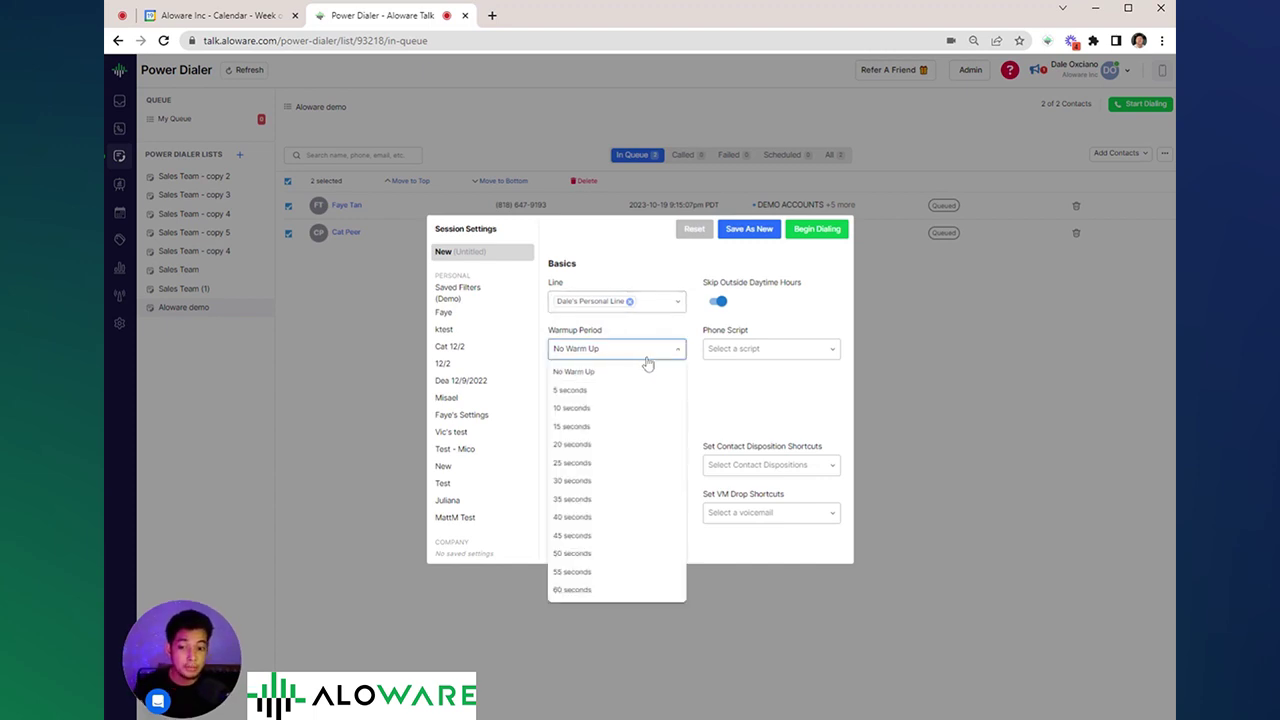
click(572, 408)
click(772, 349)
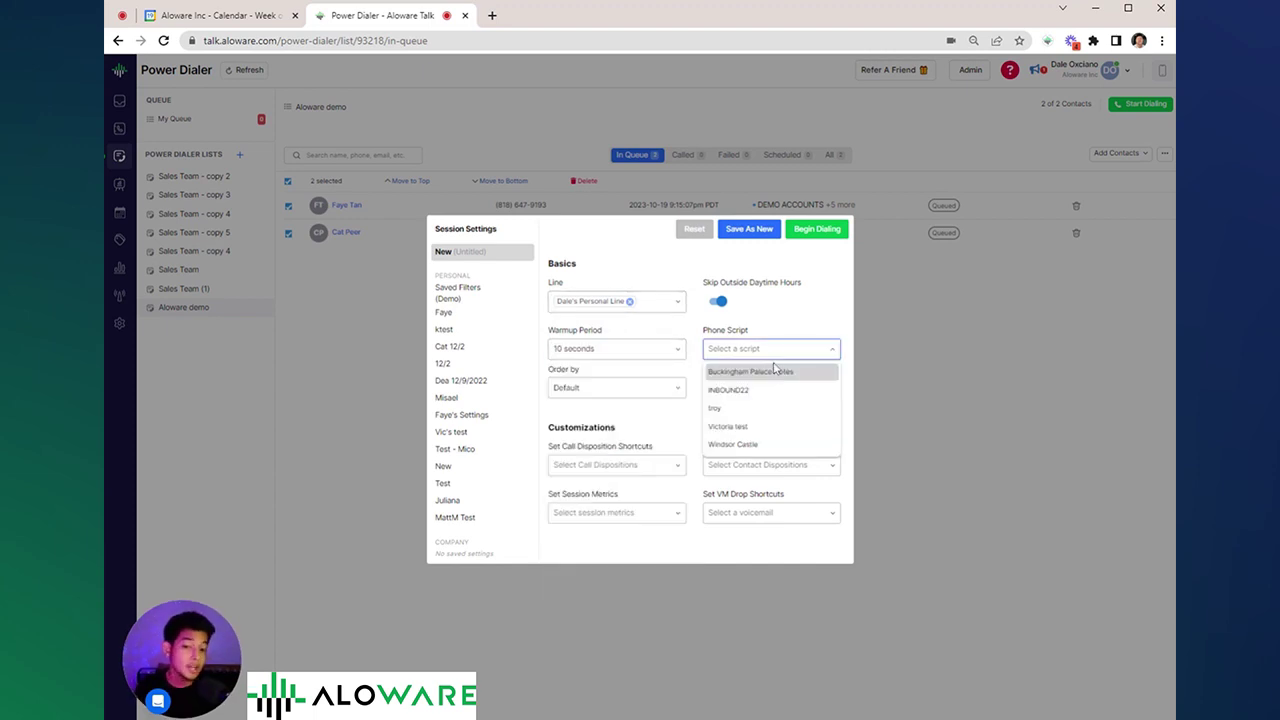
click(777, 389)
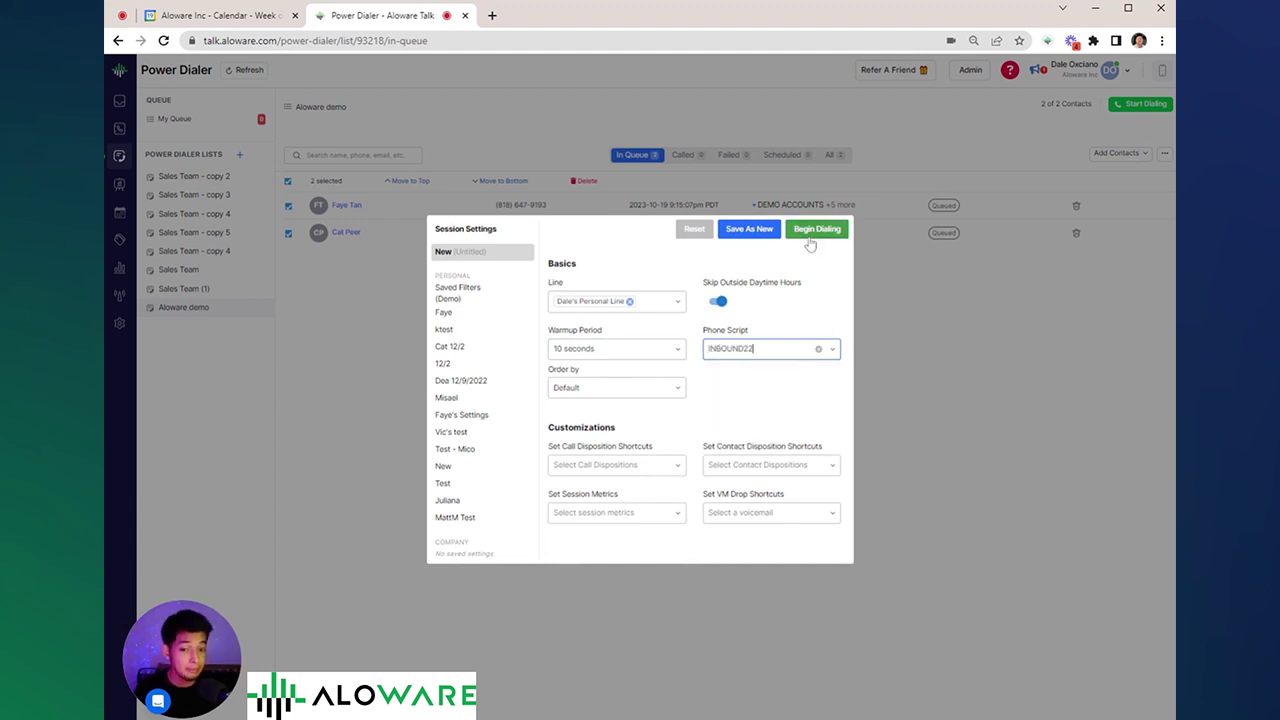
click(813, 234)
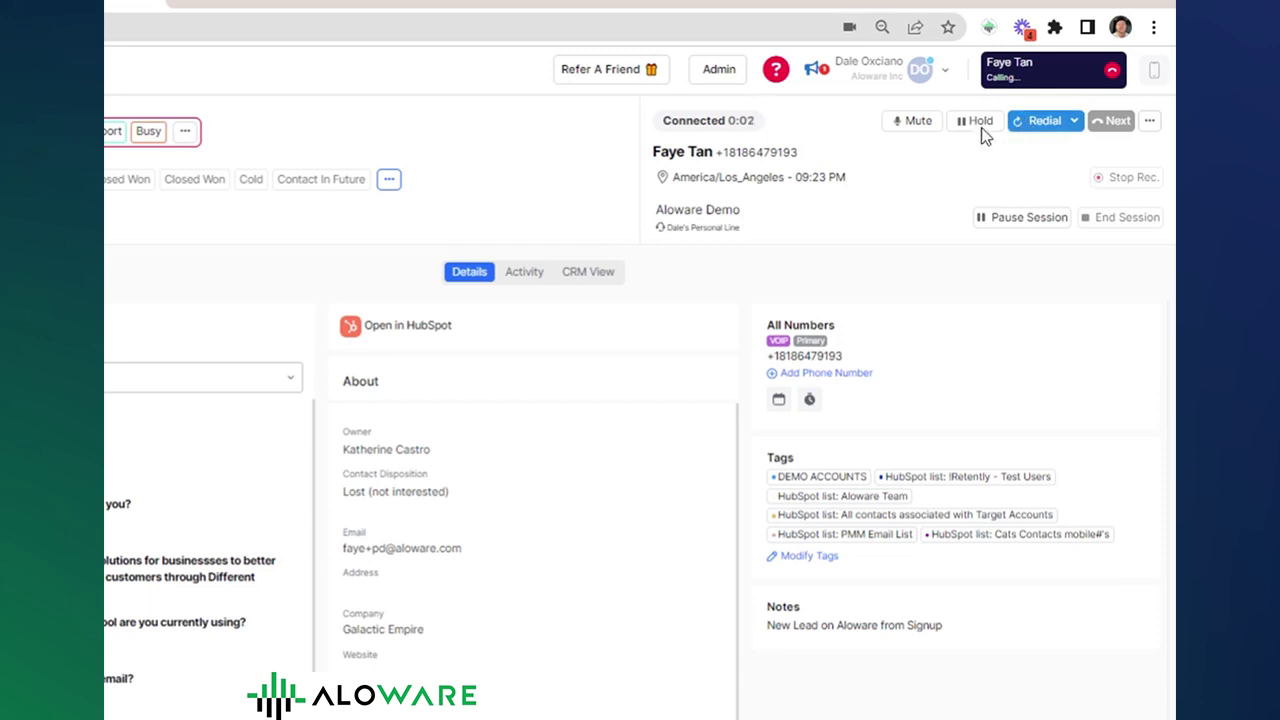
Hang up the first power dialer call and finish its wrap-up.
click(1040, 70)
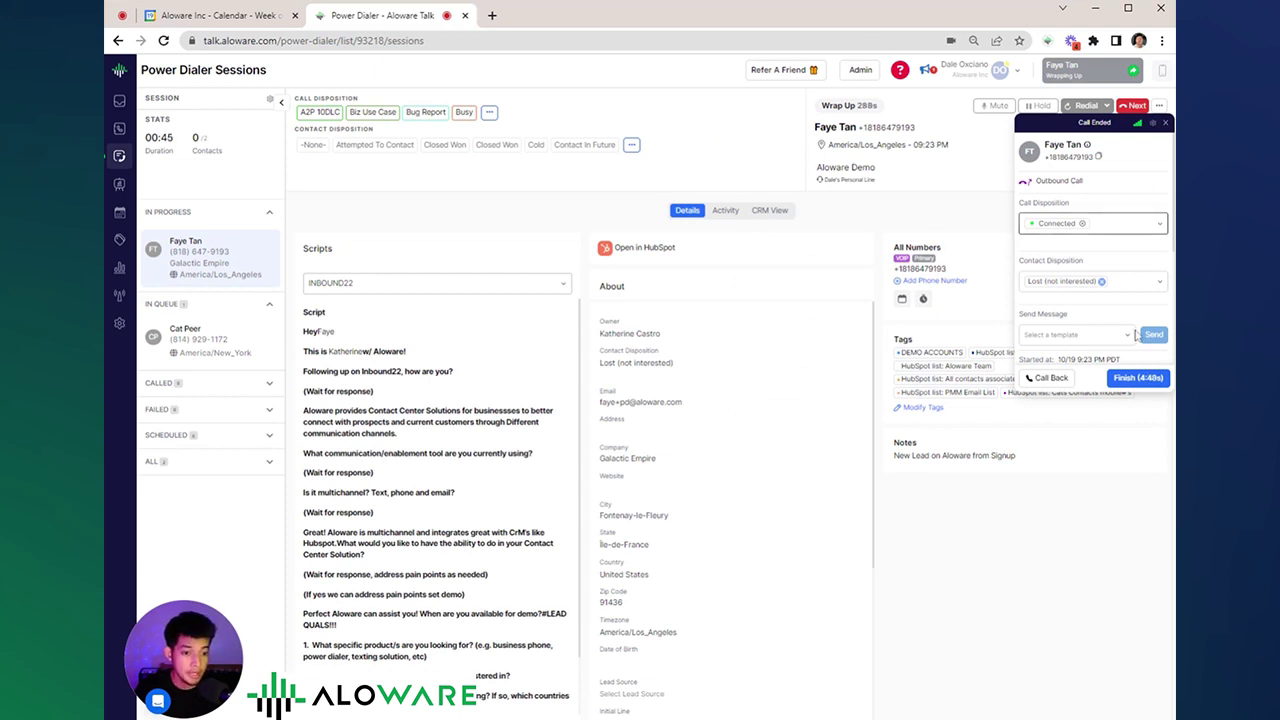
click(1145, 381)
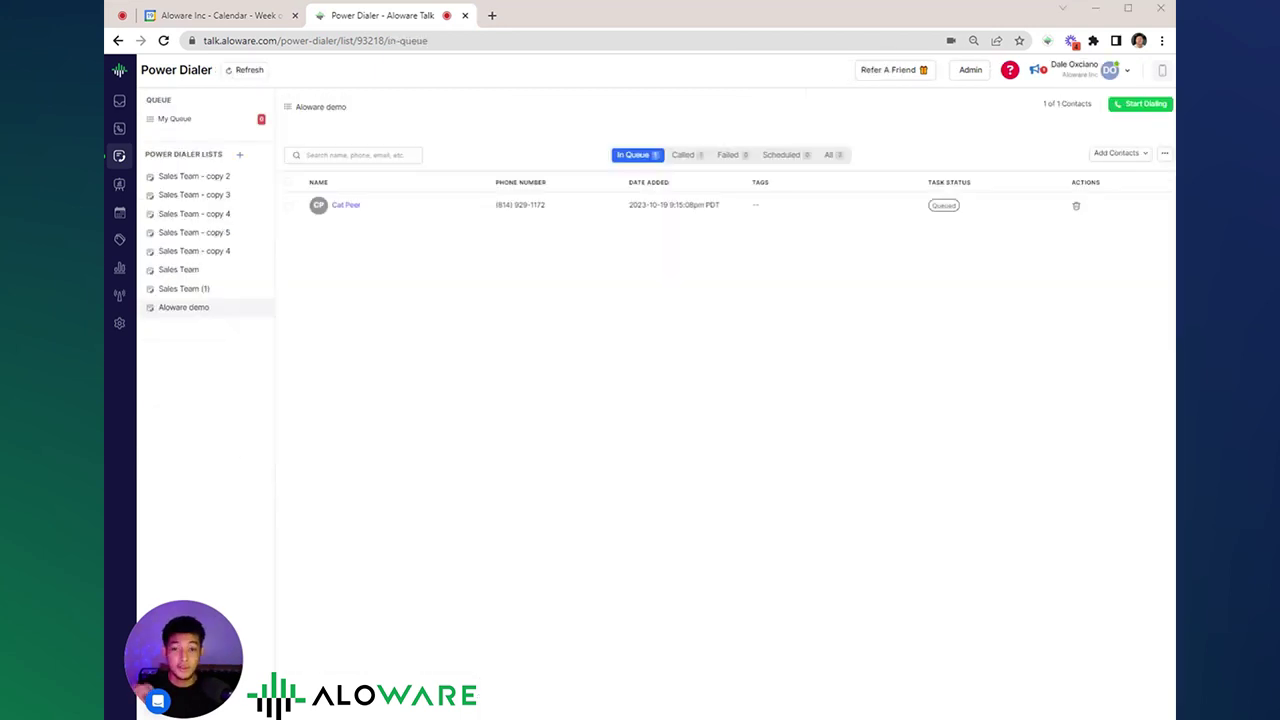